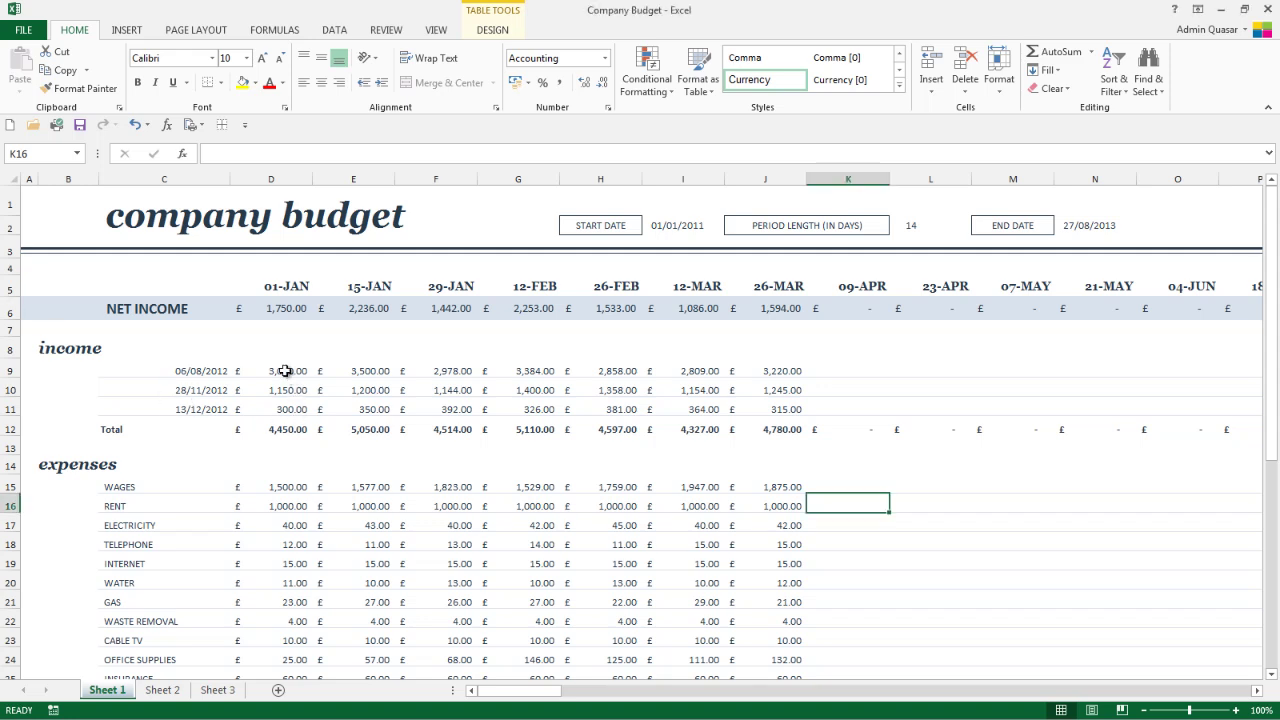
Step: Select the income figures in D9:J11 and show the Conditional Formatting Highlight Cells Rules
left_click_drag(283, 371, 770, 406)
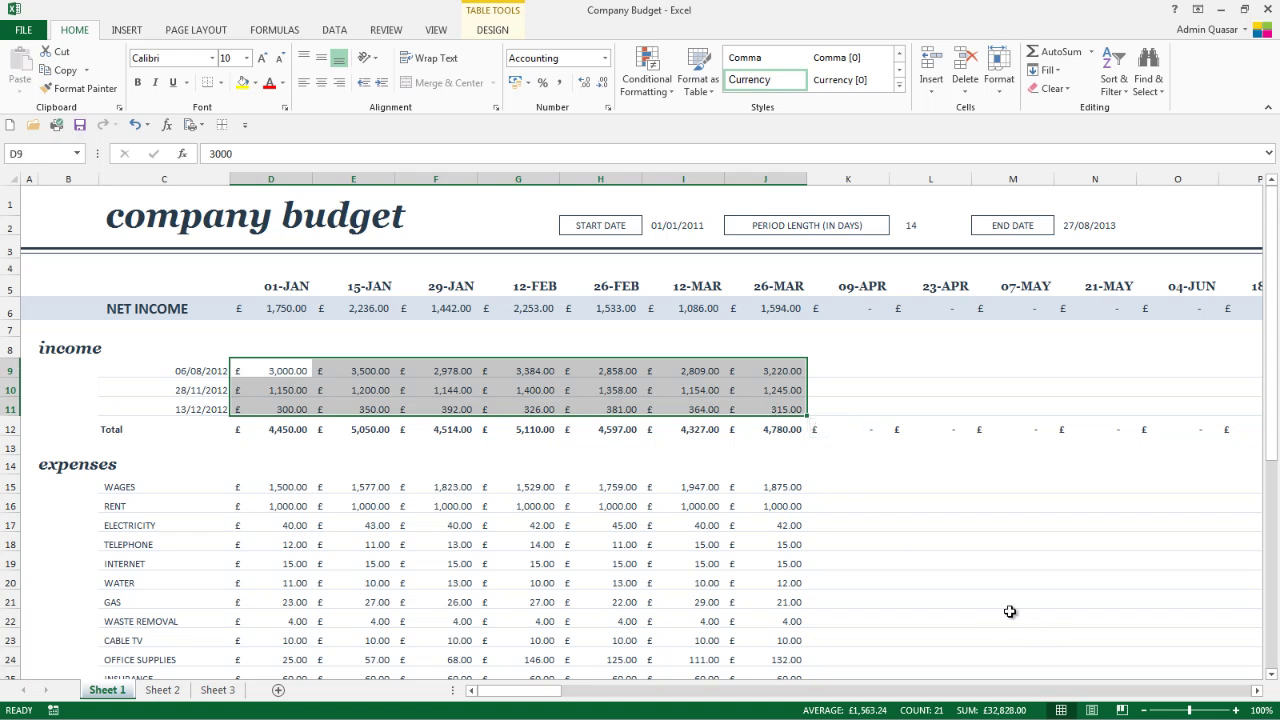
left_click(643, 85)
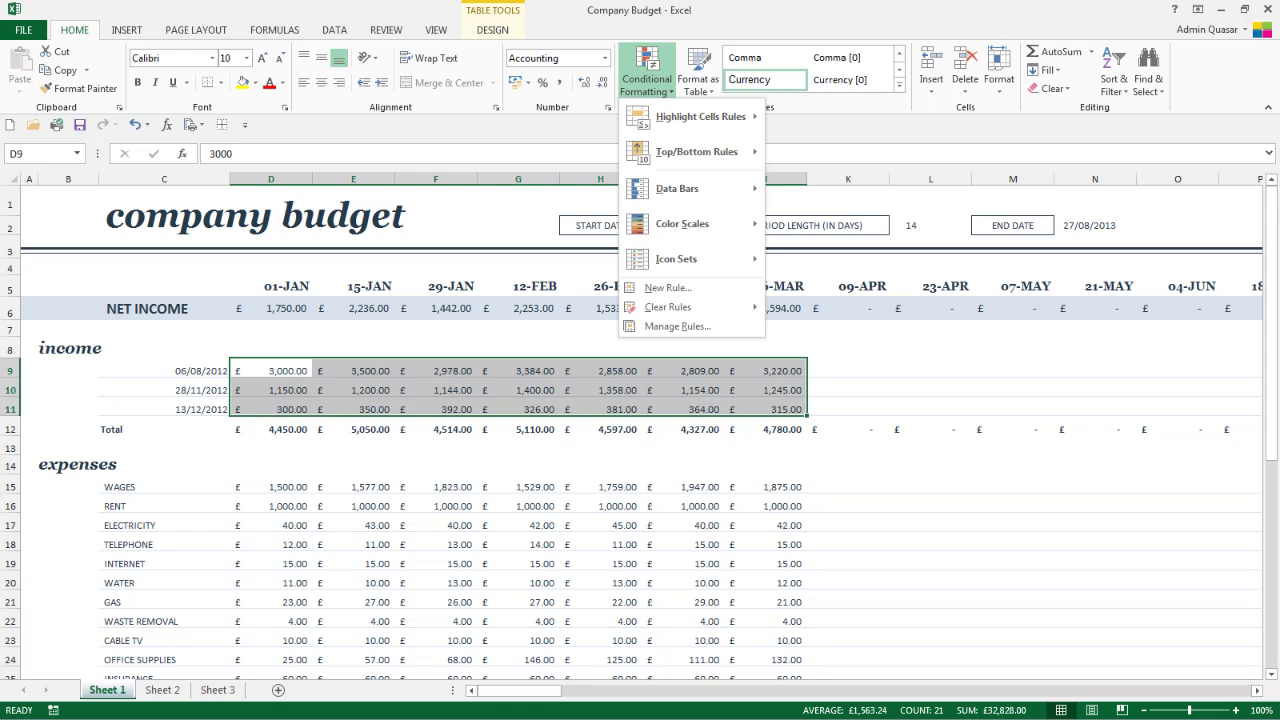
left_click(752, 121)
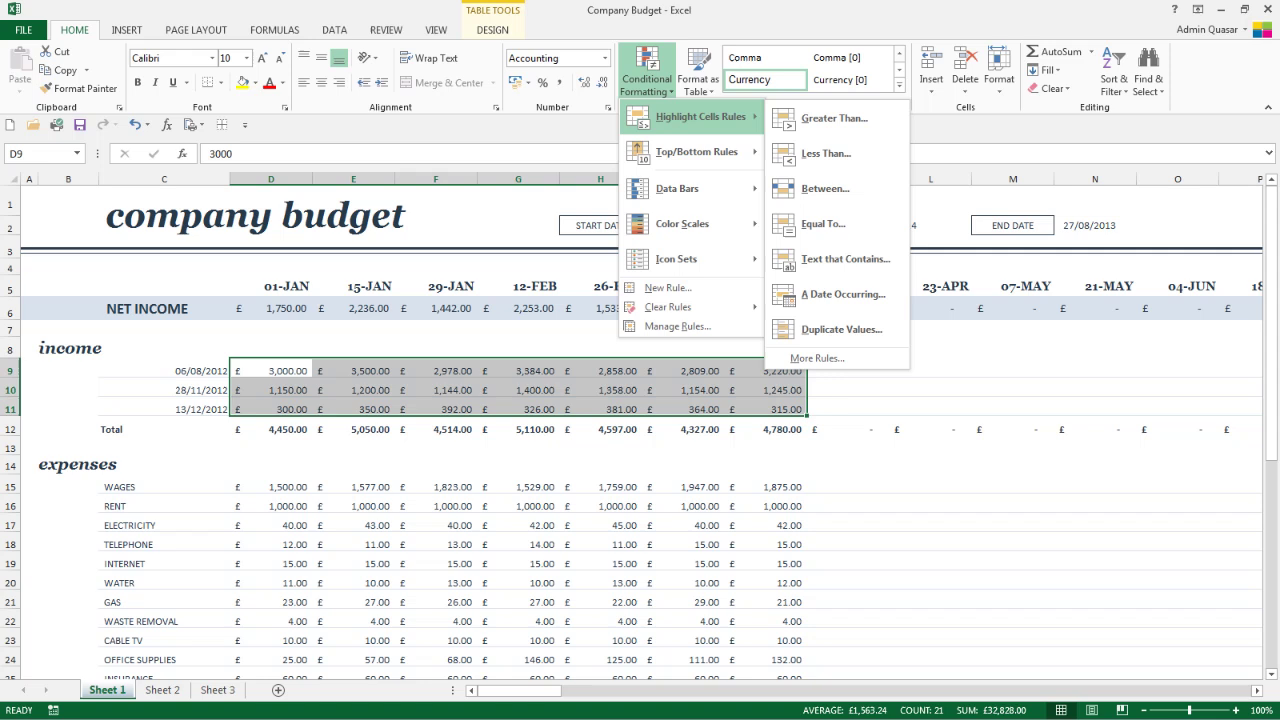
Step: Create a Greater Than rule with threshold 2500, replacing an accidental O17 cell reference
left_click(834, 119)
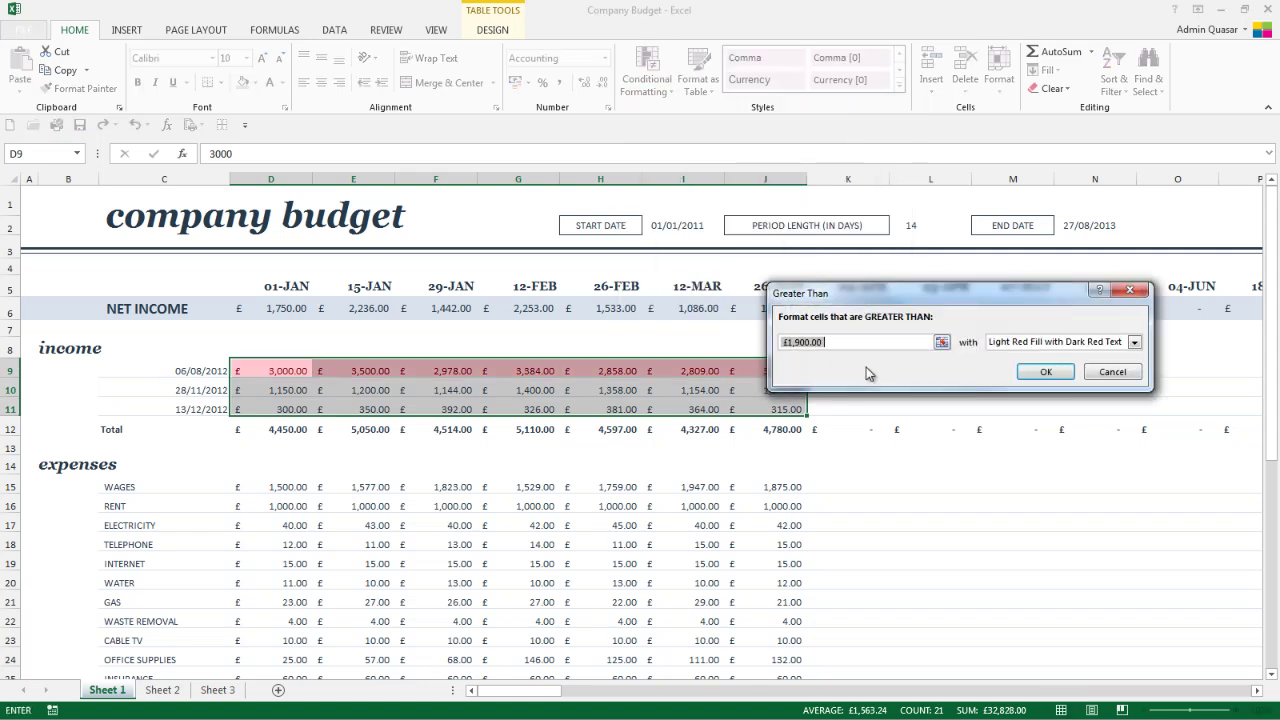
key("ctrl+a")
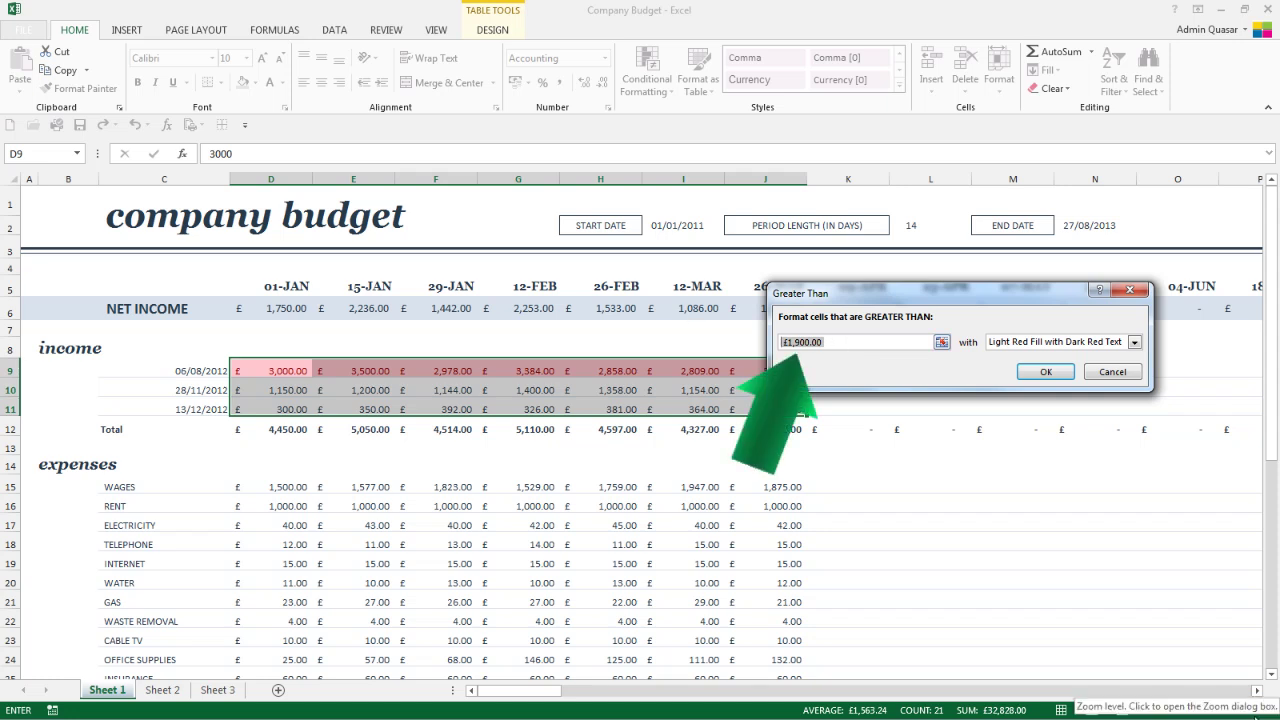
type("2500")
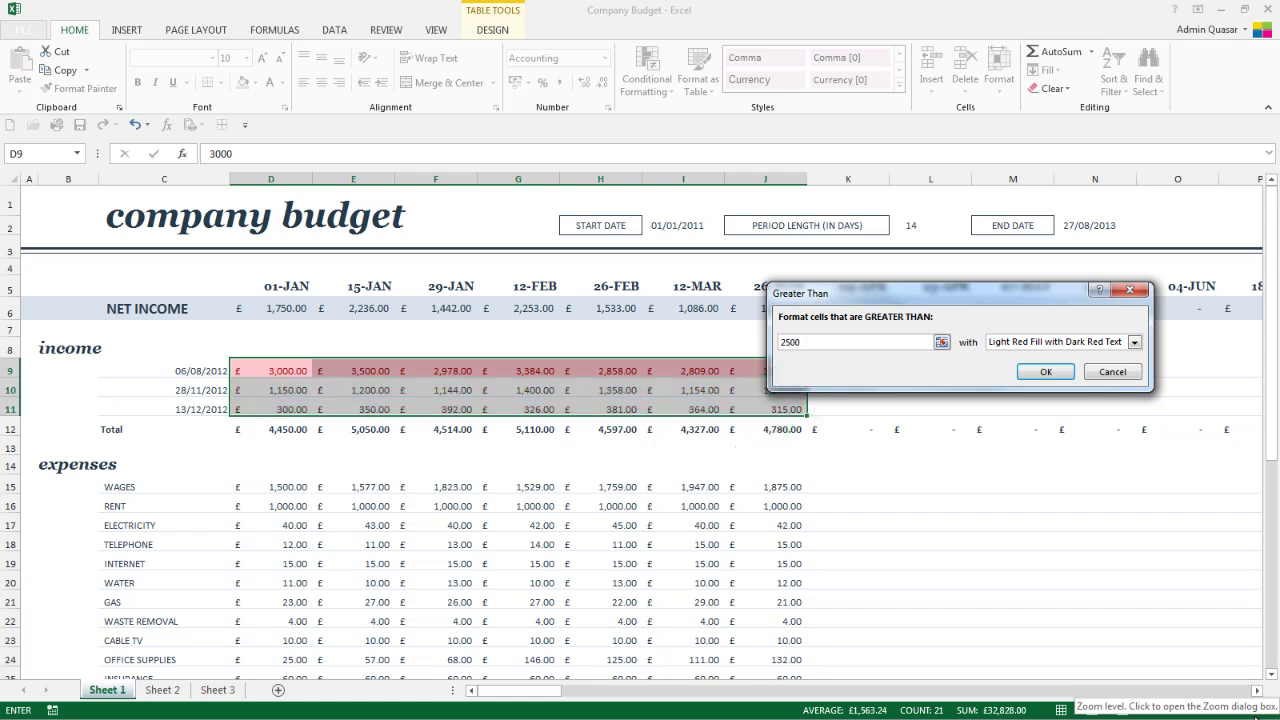
left_click(1145, 520)
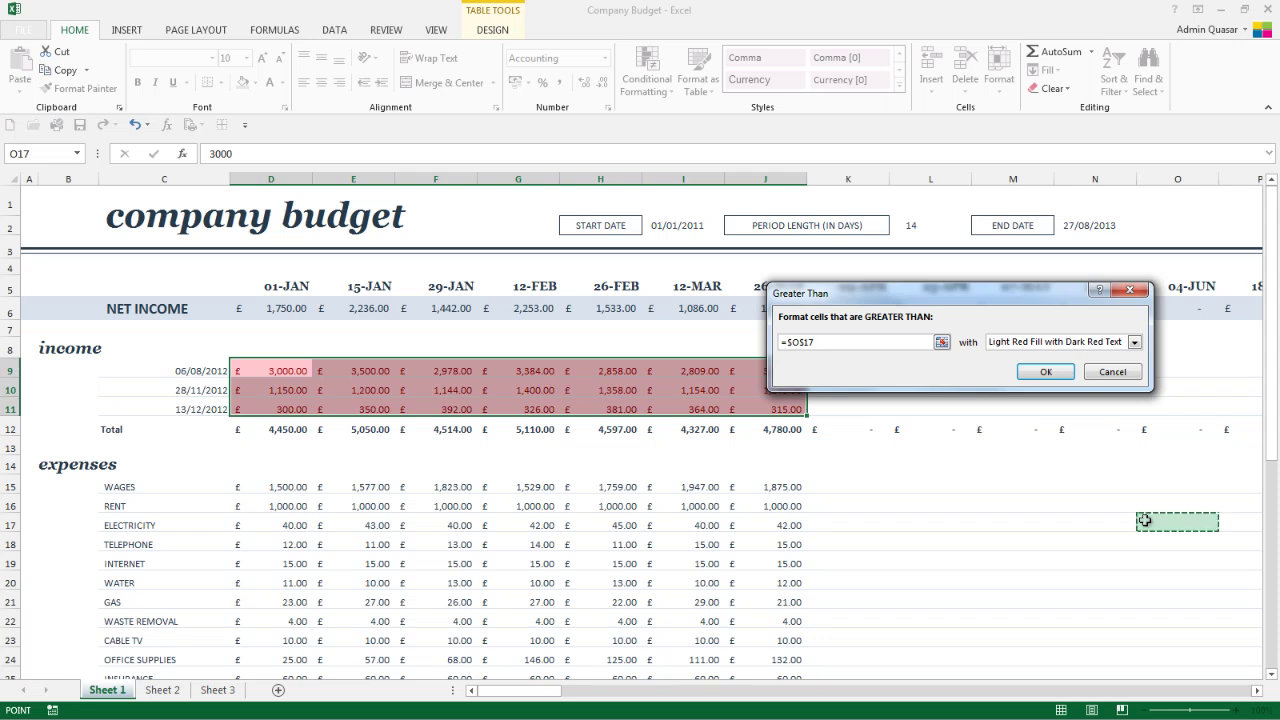
left_click(828, 350)
key("BackSpace")
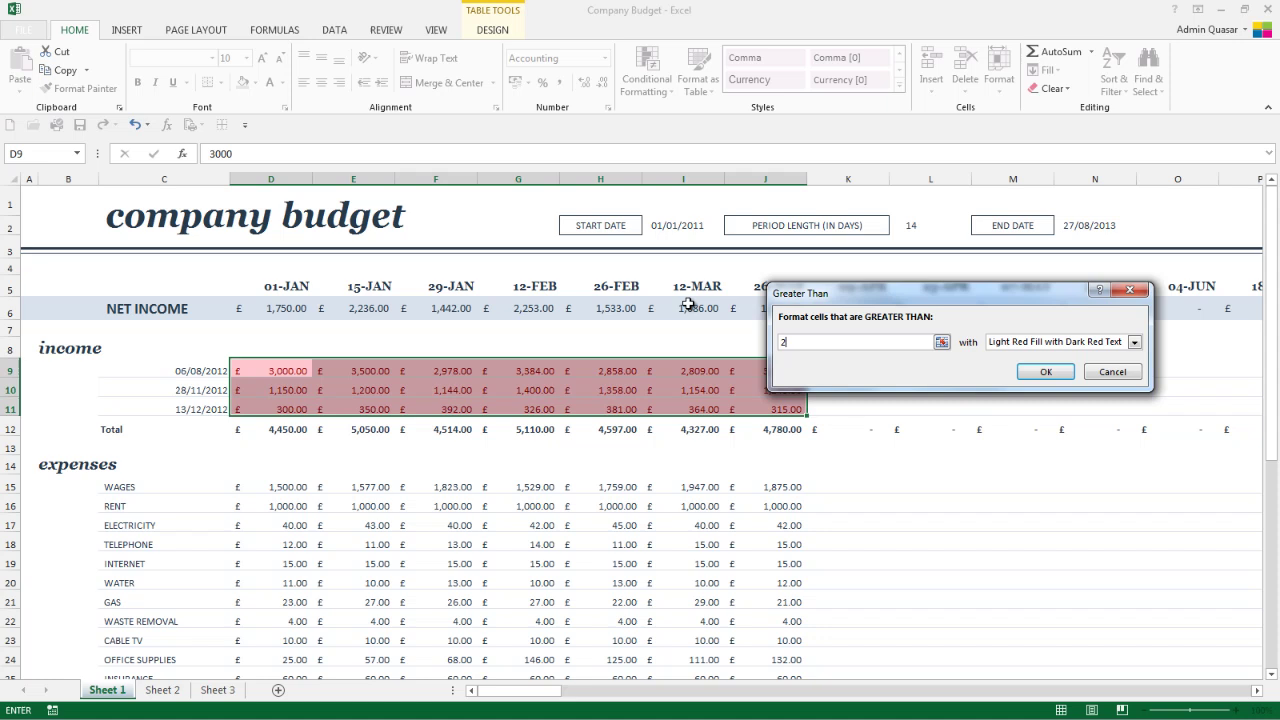
type("2500")
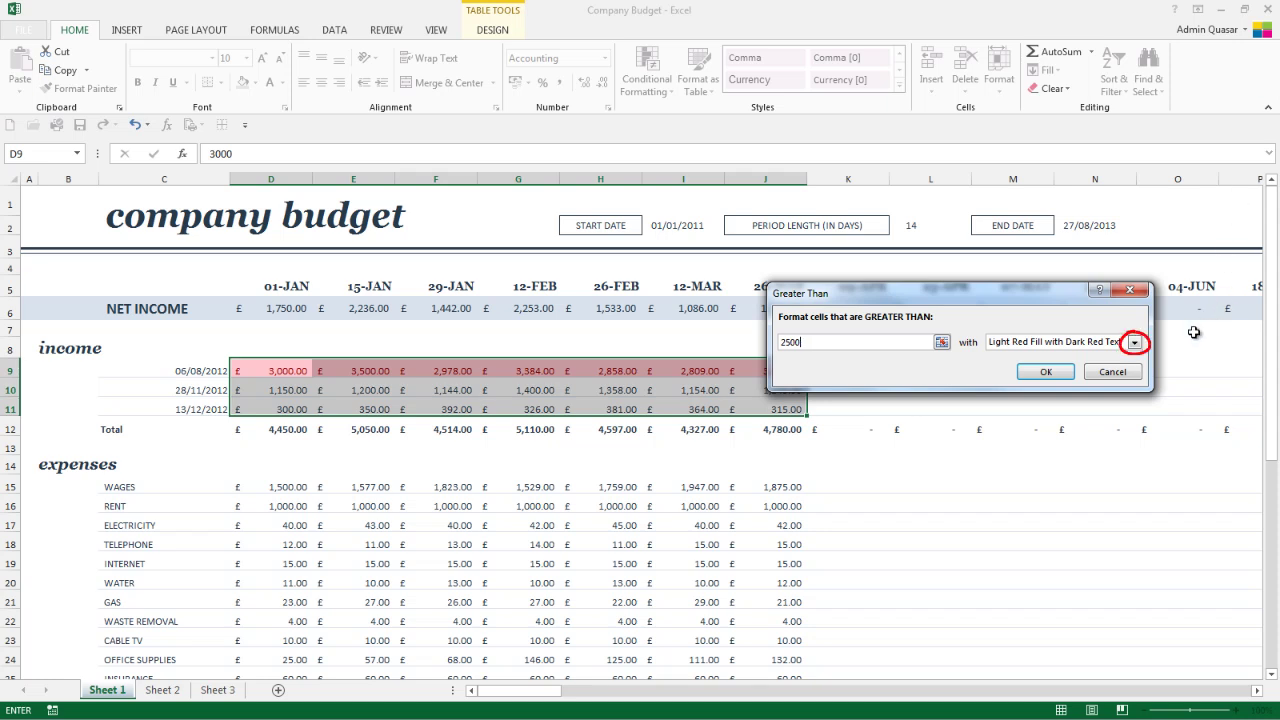
Step: Choose a custom format with a purple outline border and light purple fill
left_click(1135, 343)
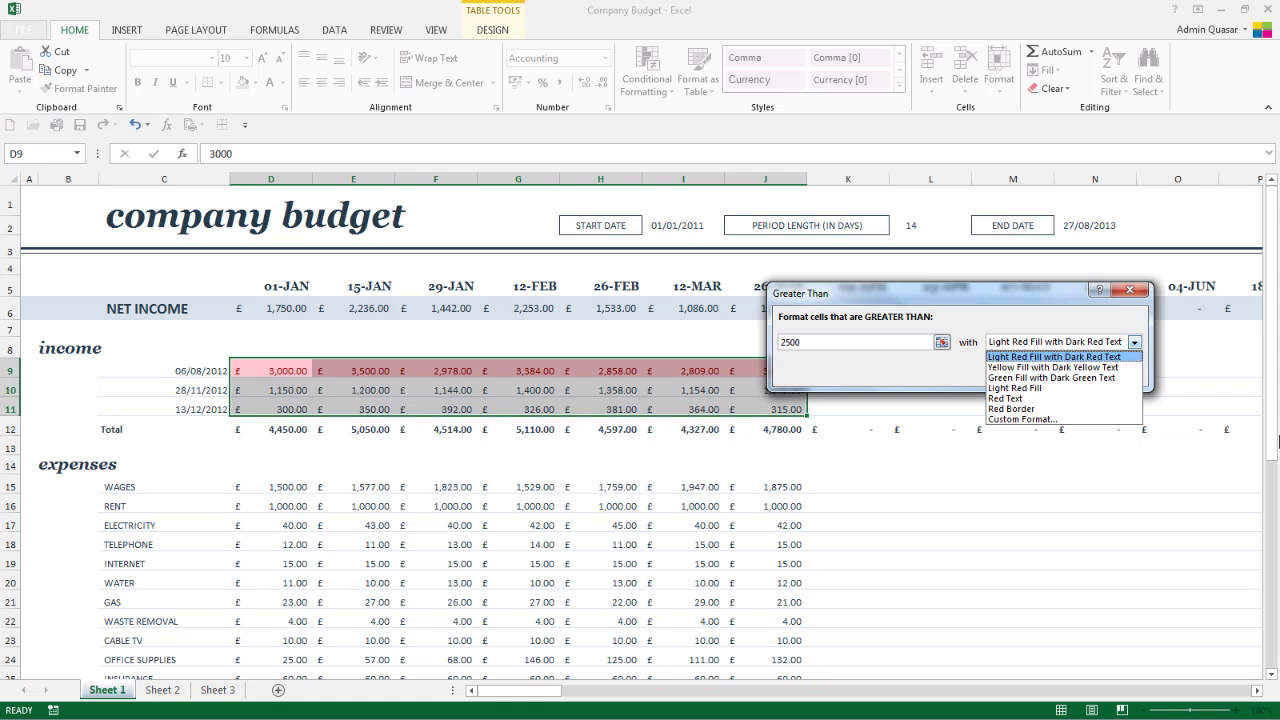
left_click(1045, 419)
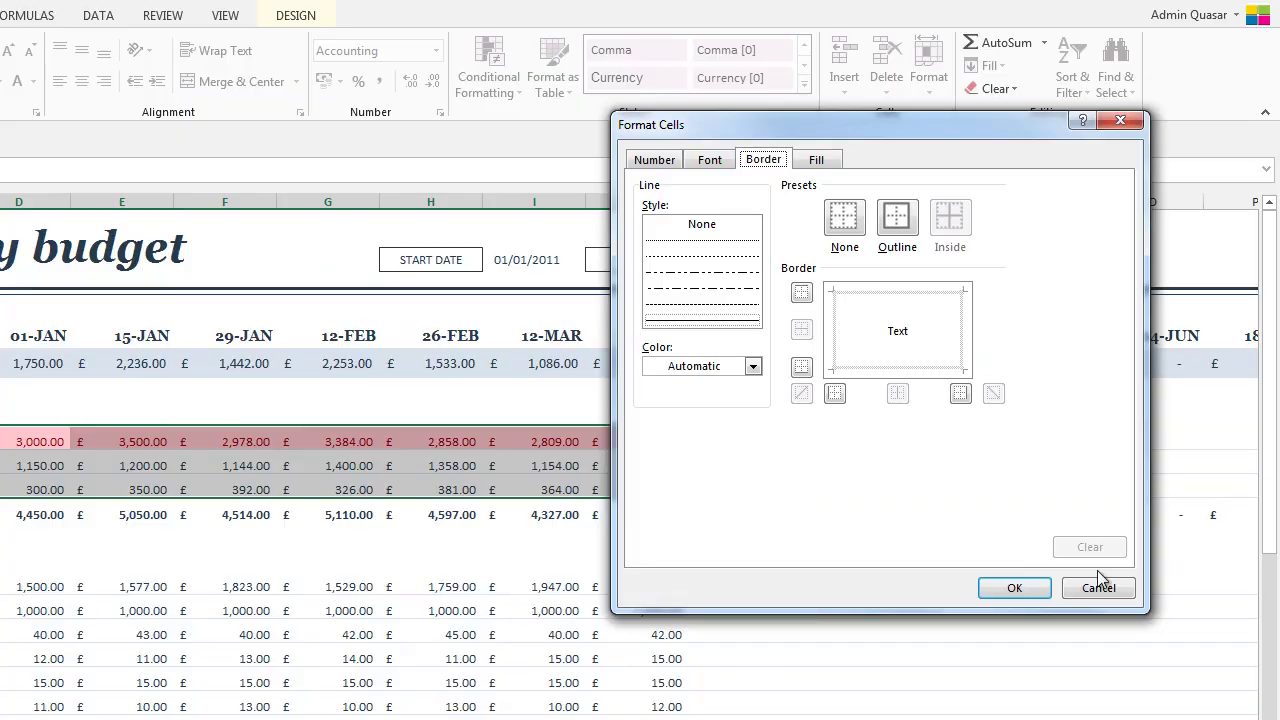
left_click(753, 366)
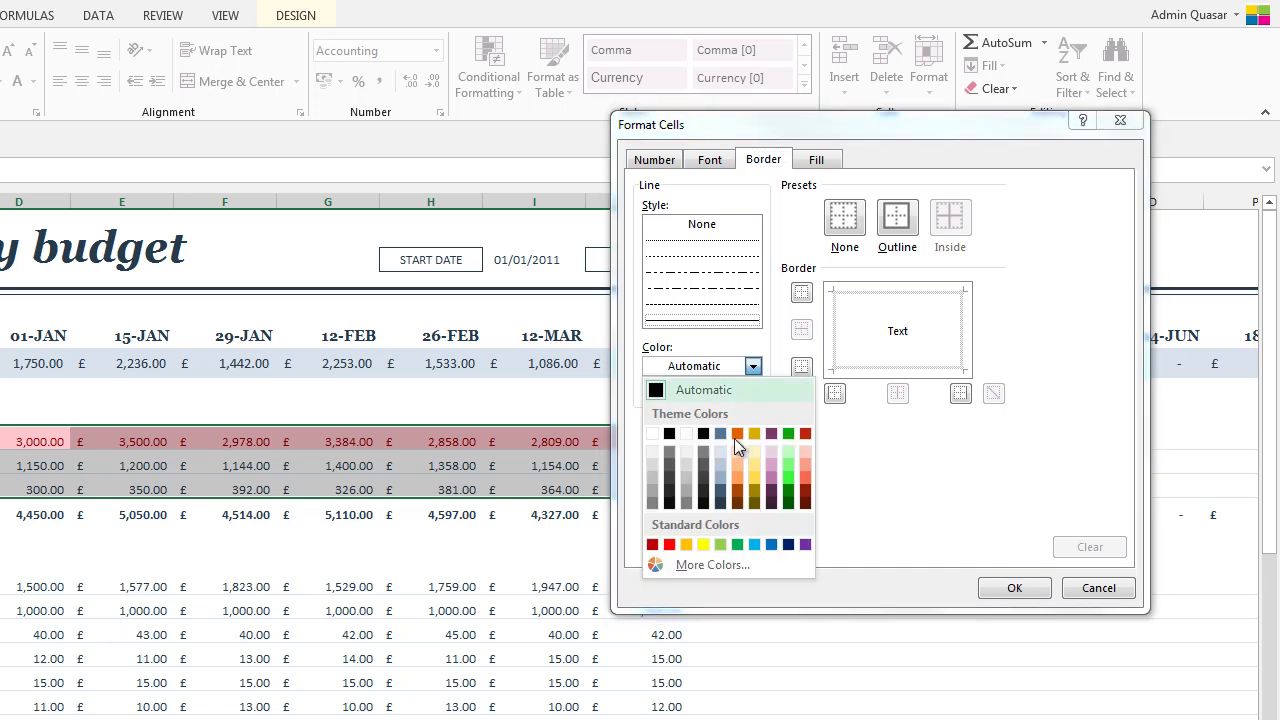
left_click(771, 477)
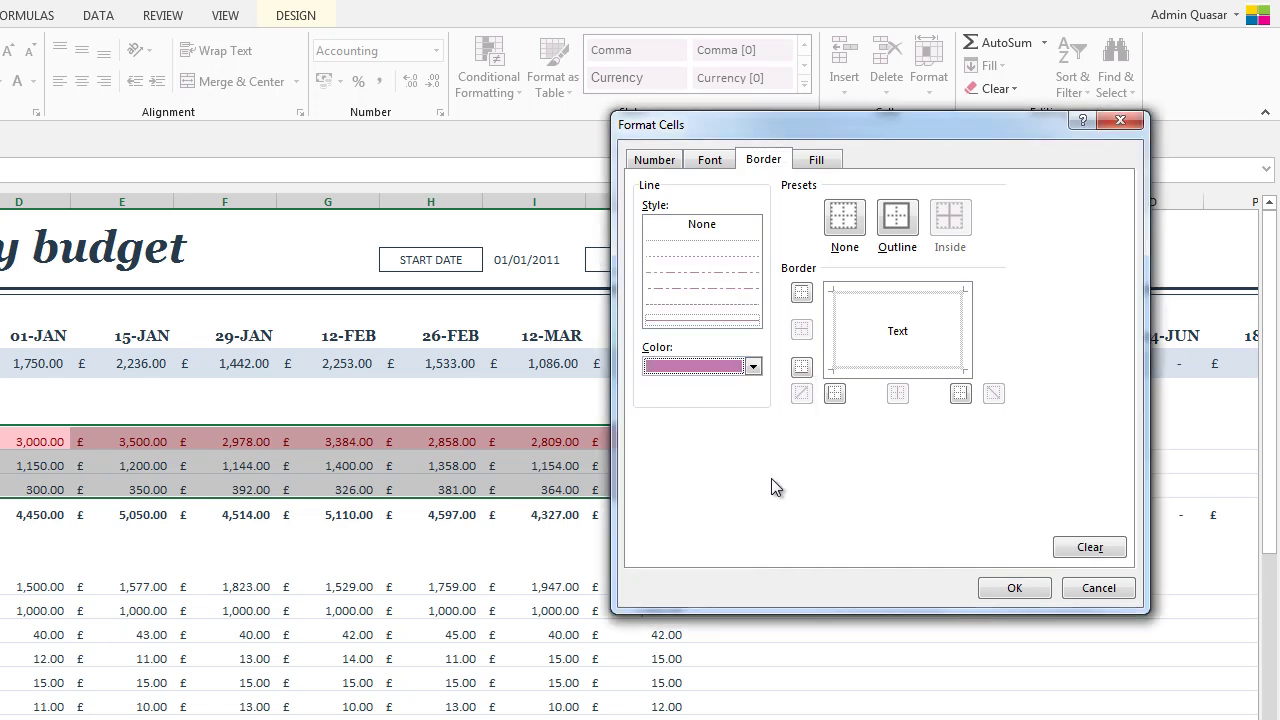
left_click(897, 216)
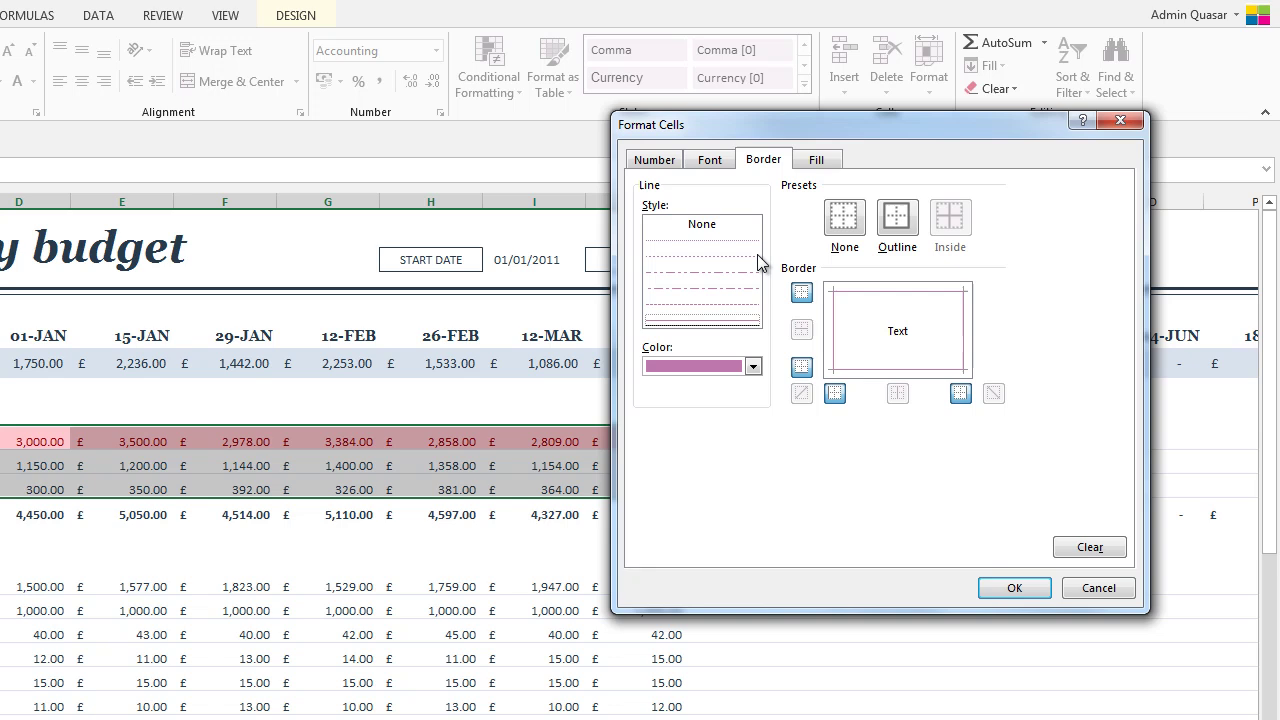
left_click(817, 161)
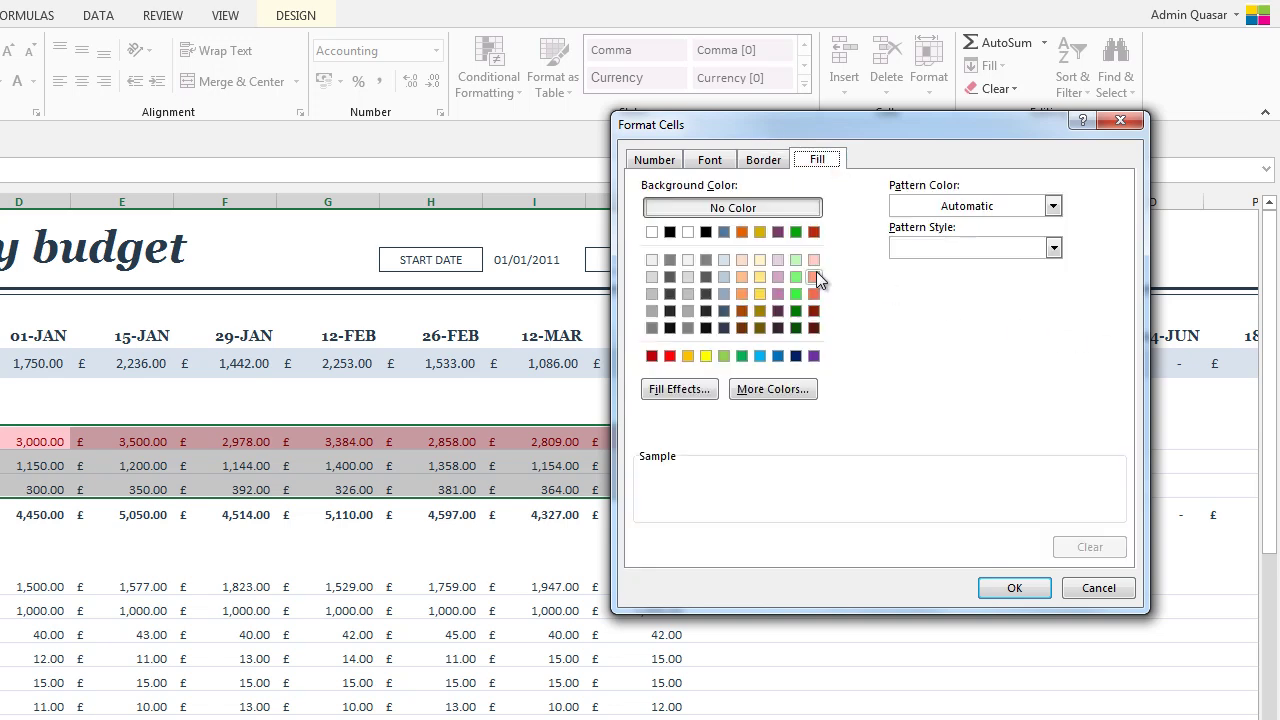
left_click(777, 259)
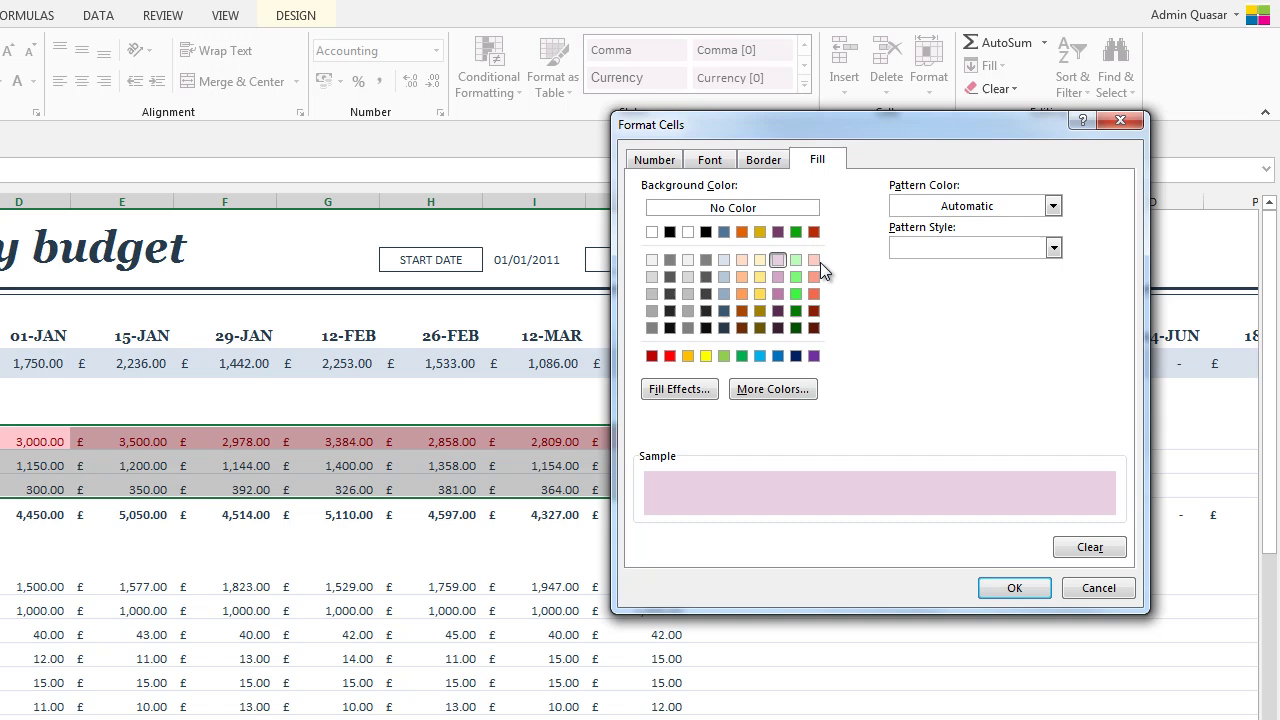
Step: Set the highlight text colour to dark purple and apply the above-2500 rule
left_click(709, 160)
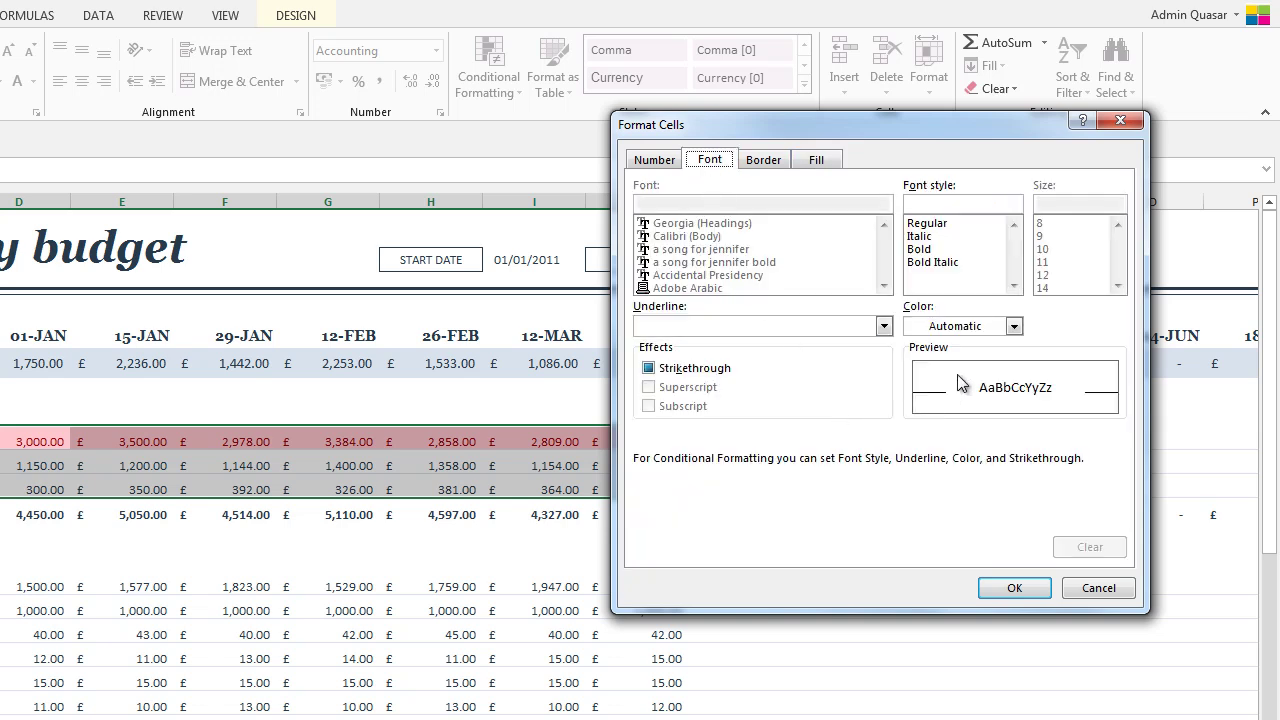
left_click(1013, 326)
left_click(1032, 458)
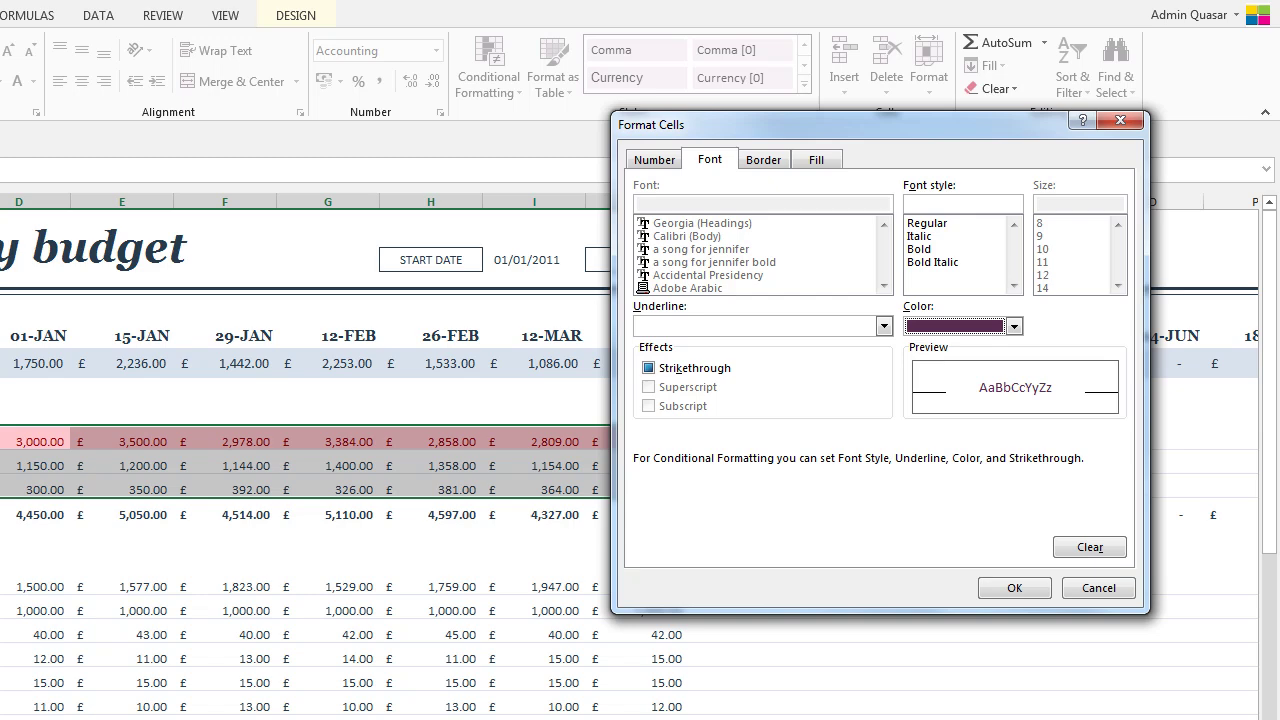
left_click(1014, 588)
left_click(987, 441)
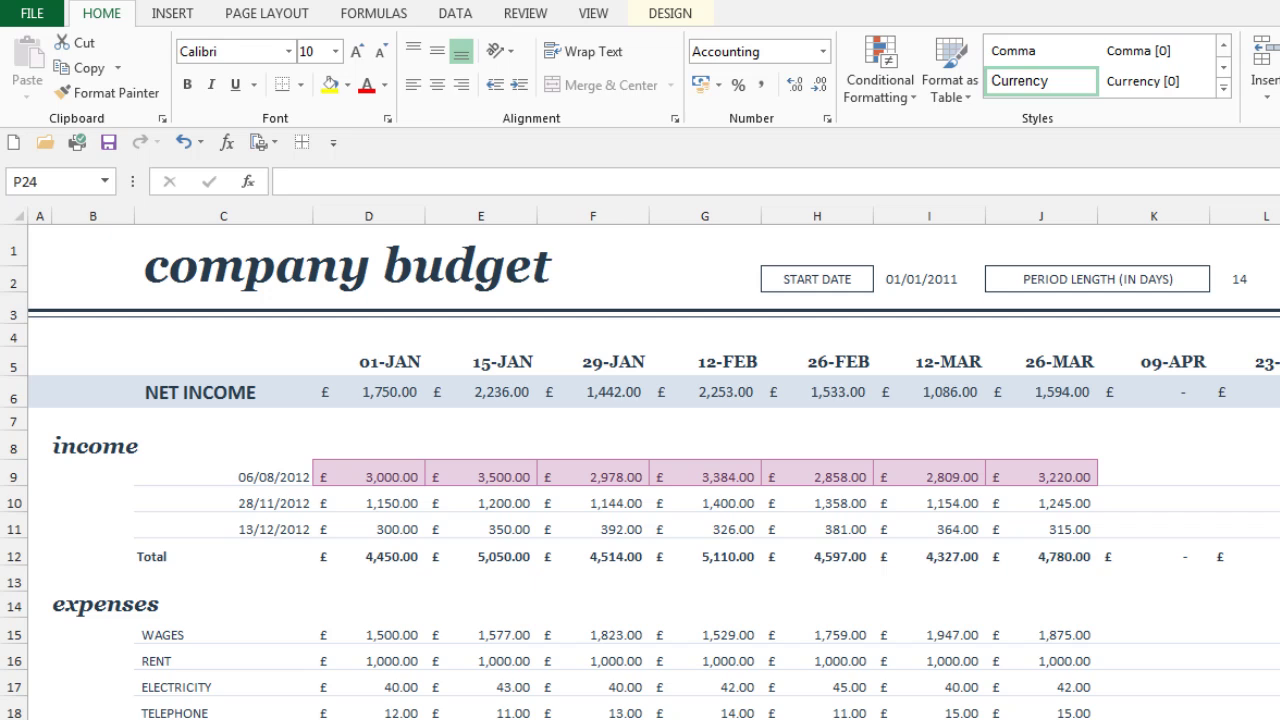
left_click(380, 530)
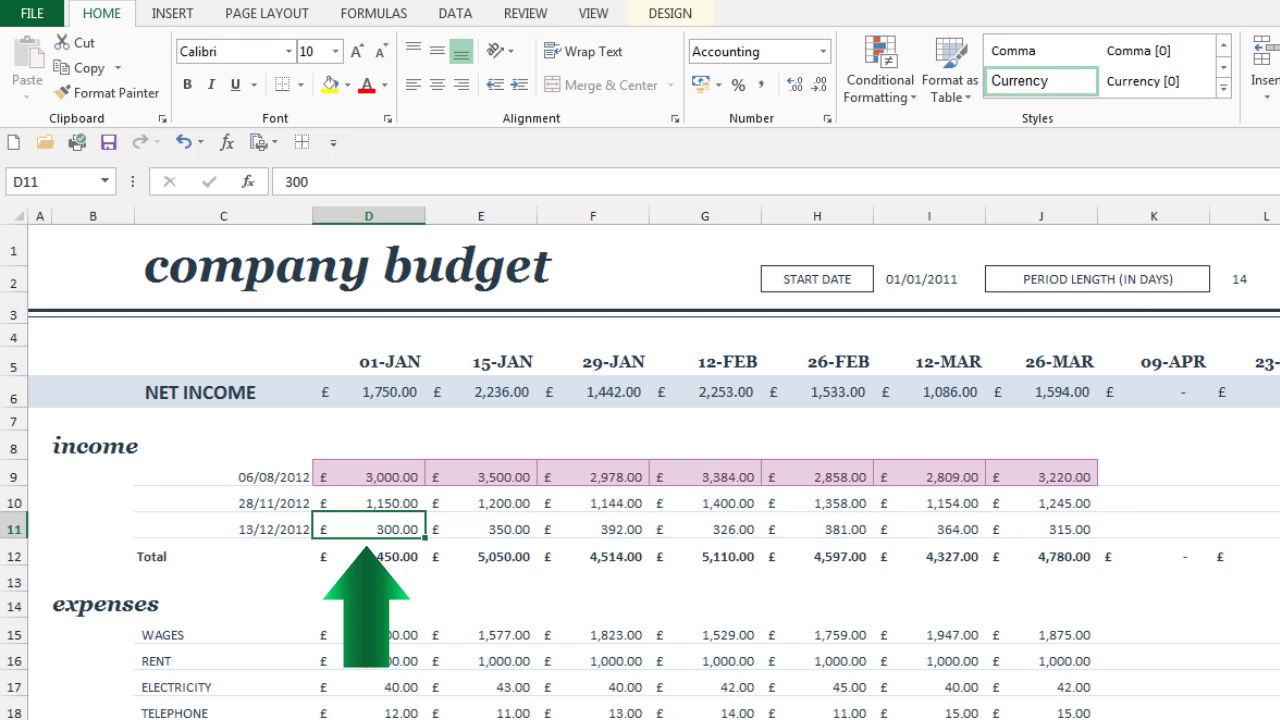
type("2")
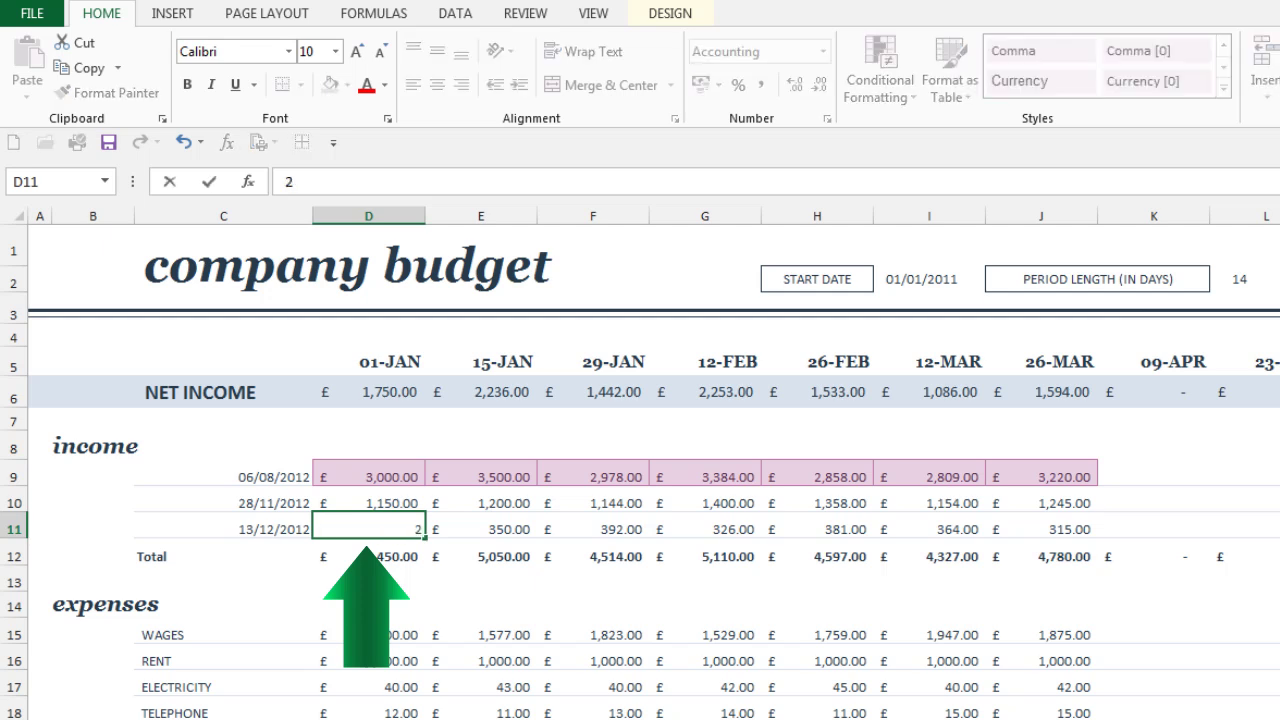
type("700")
key("Return")
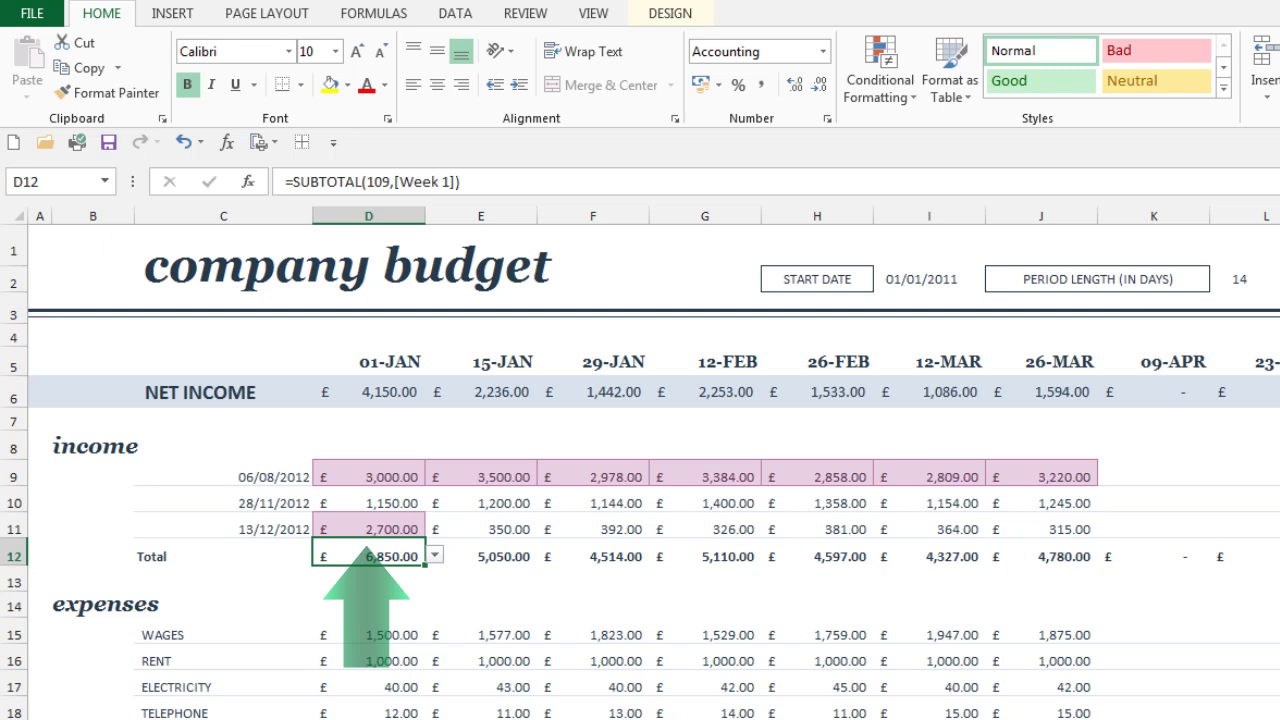
left_click(374, 529)
type("300")
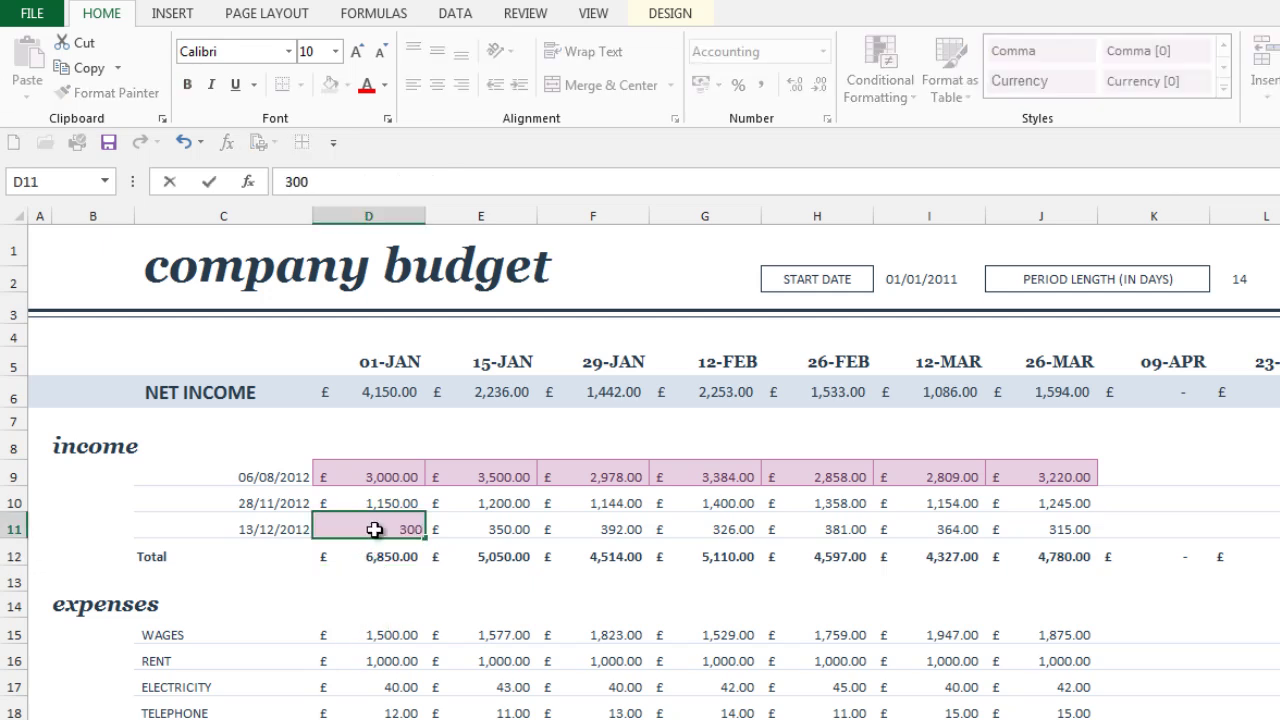
key("Return")
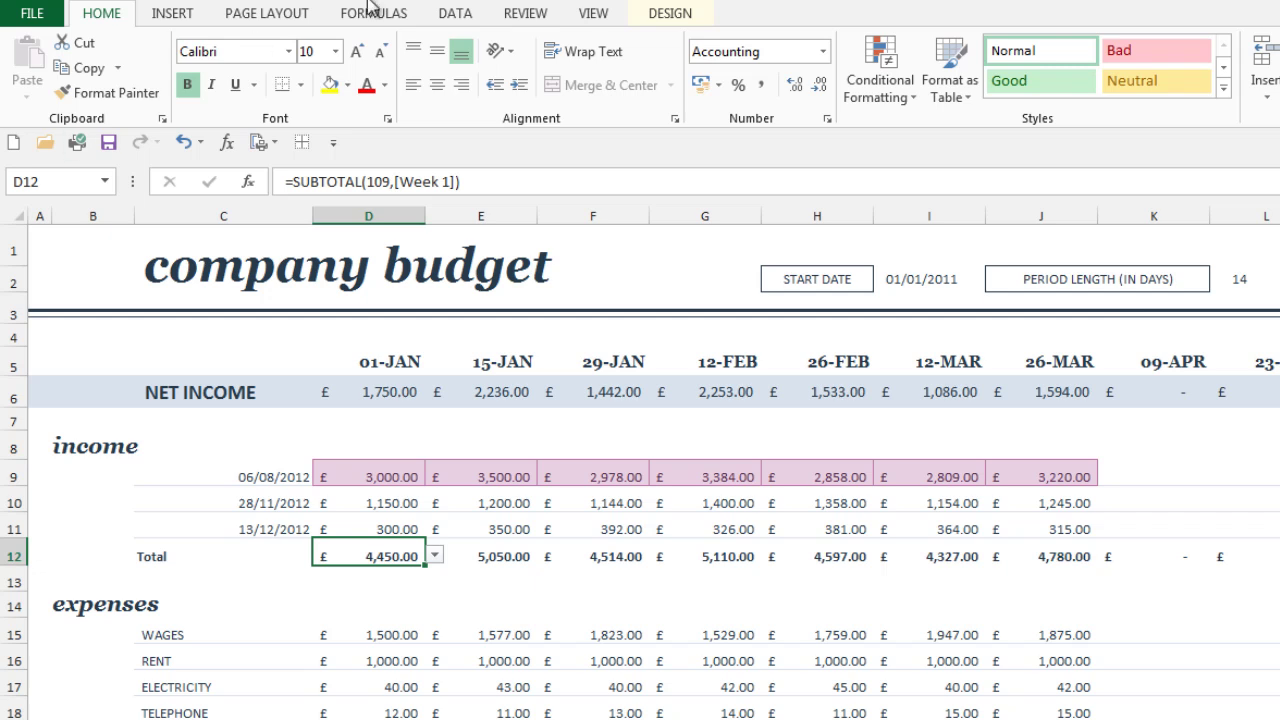
left_click(876, 100)
Step: Open the Conditional Formatting Rules Manager via Manage Rules to see the Cell Value > 2500 rule
mouse_move(895, 137)
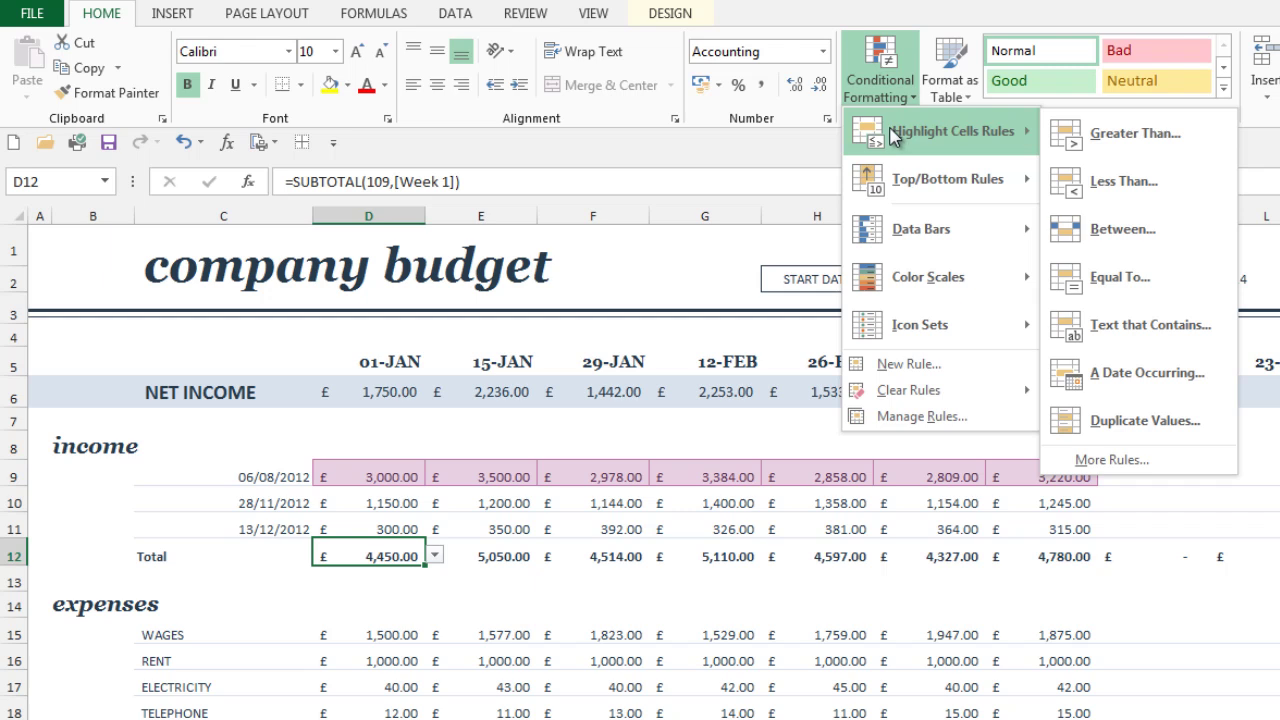
left_click(993, 428)
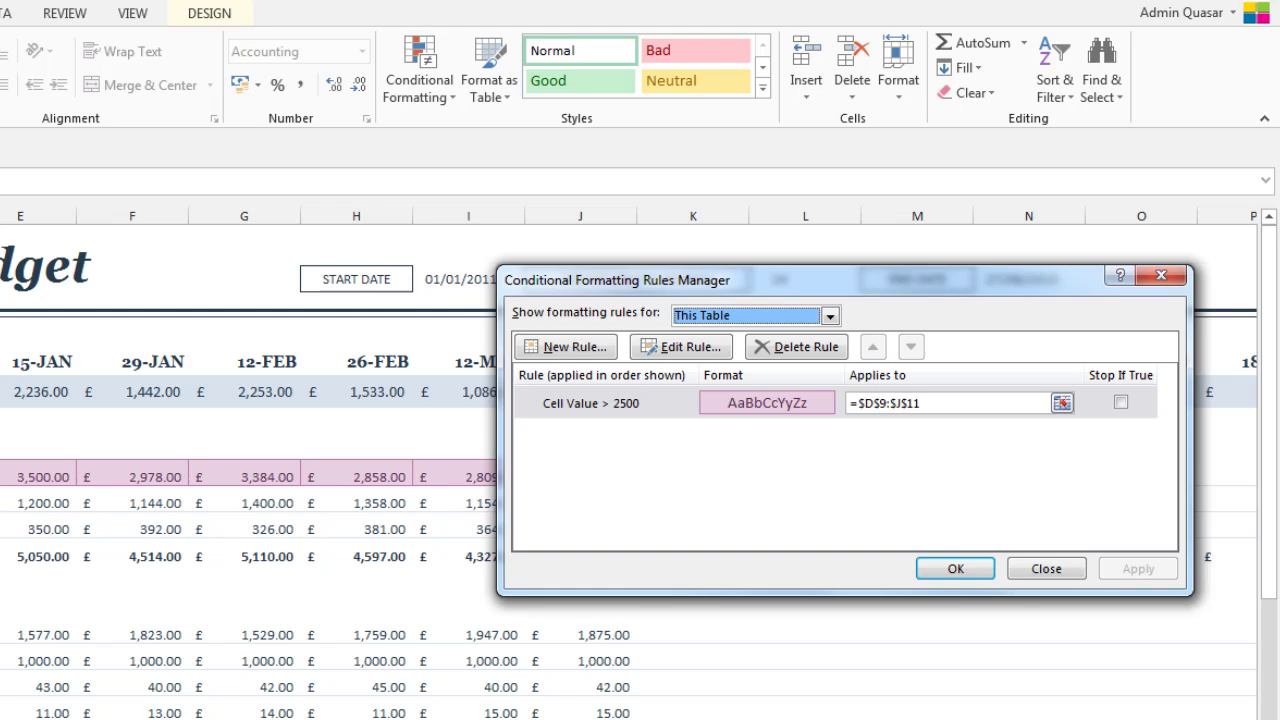
Step: Edit the Cell Value > 2500 rule to use 'greater than or equal to', keeping its formatting
left_click(628, 404)
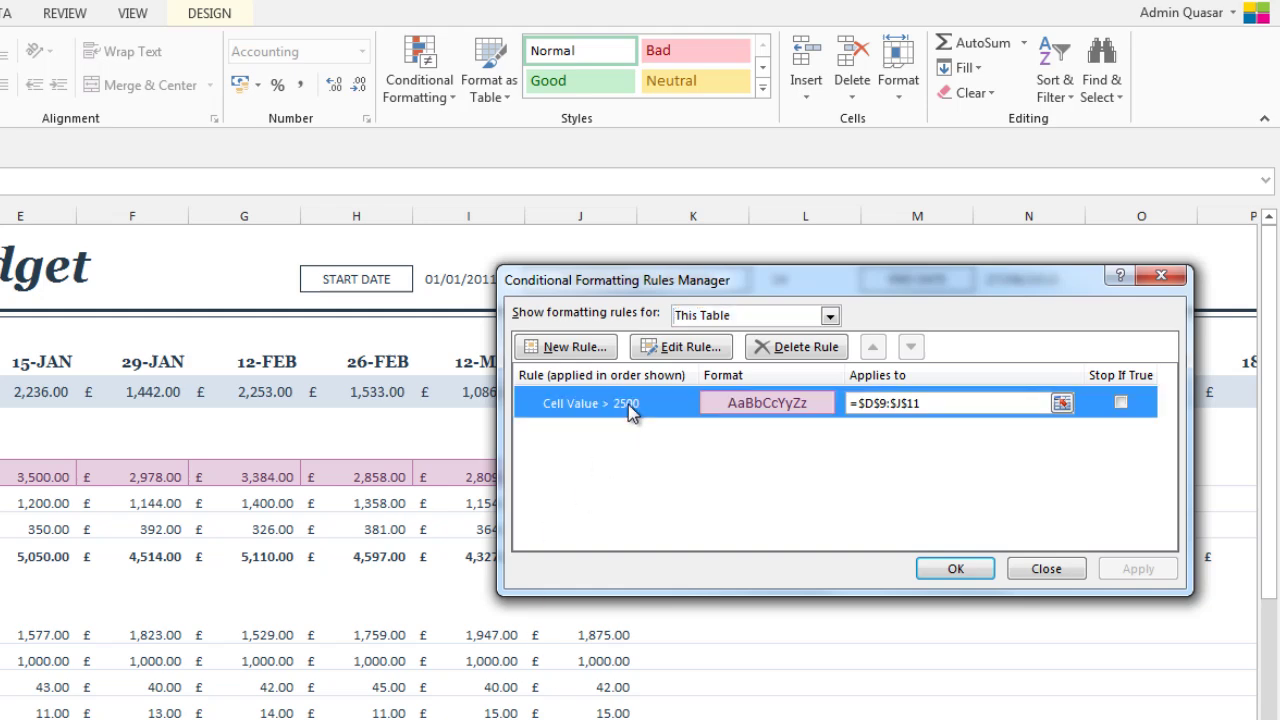
left_click(697, 356)
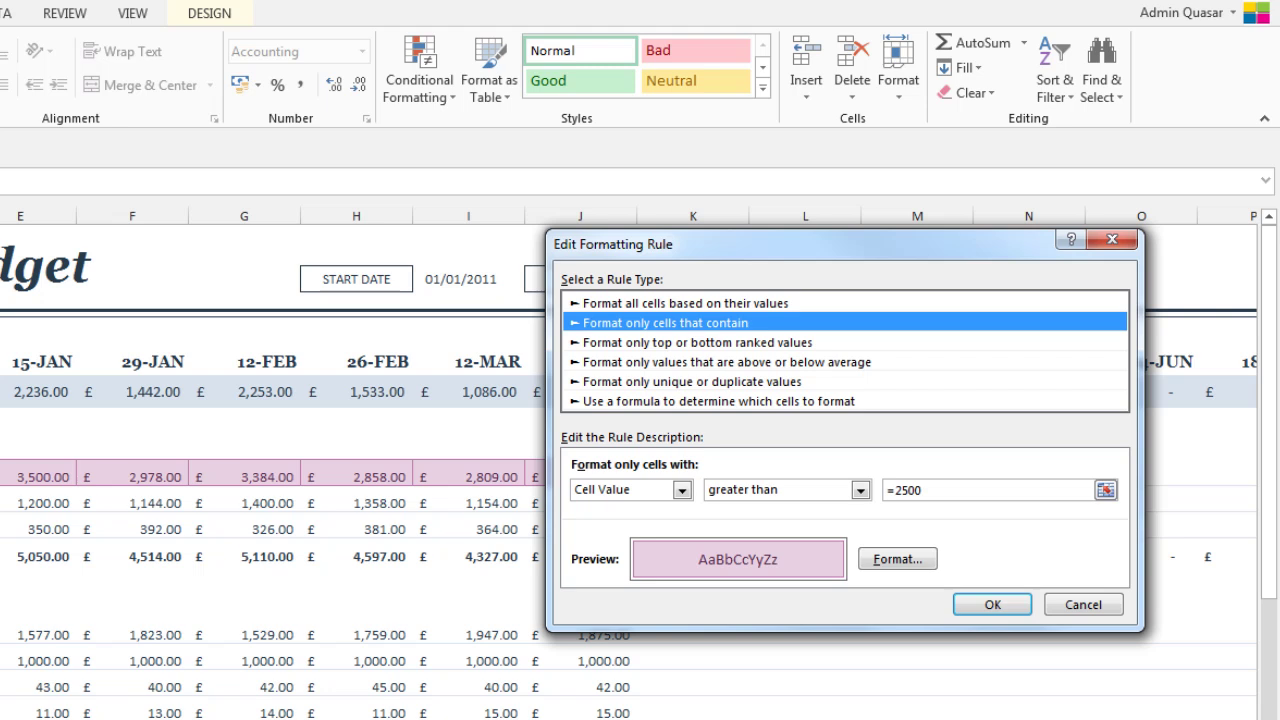
left_click(860, 490)
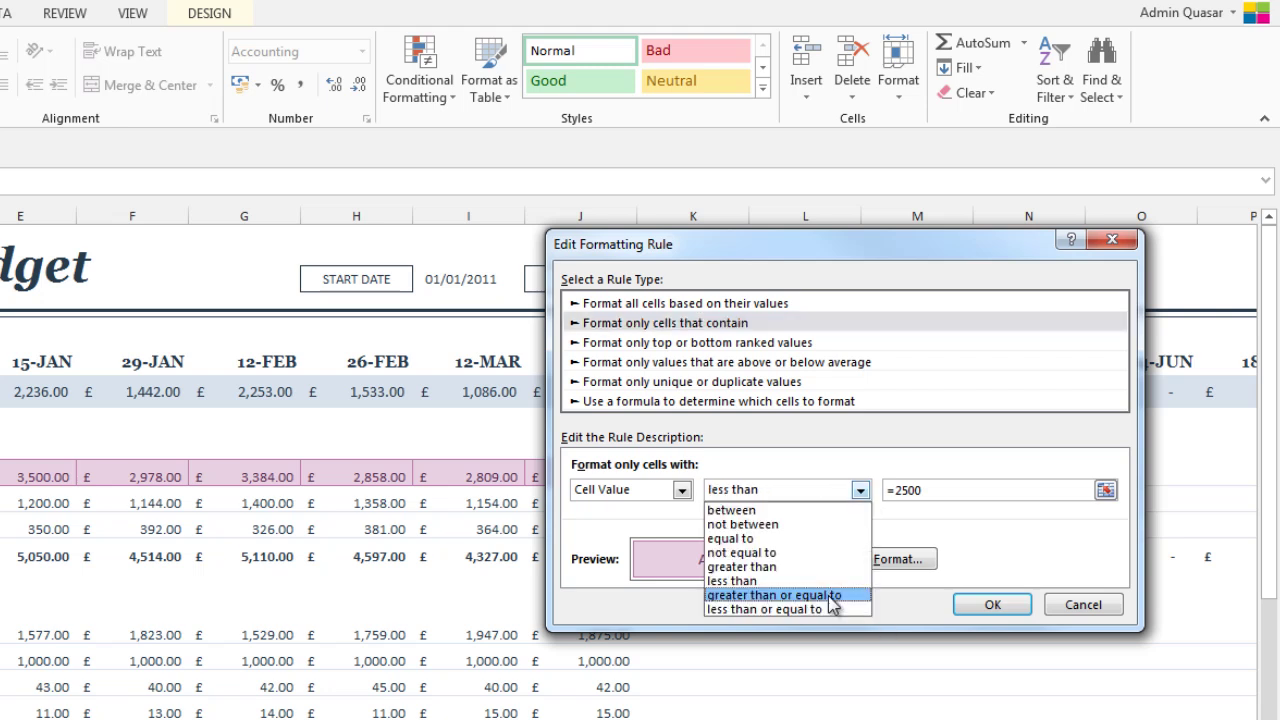
left_click(830, 596)
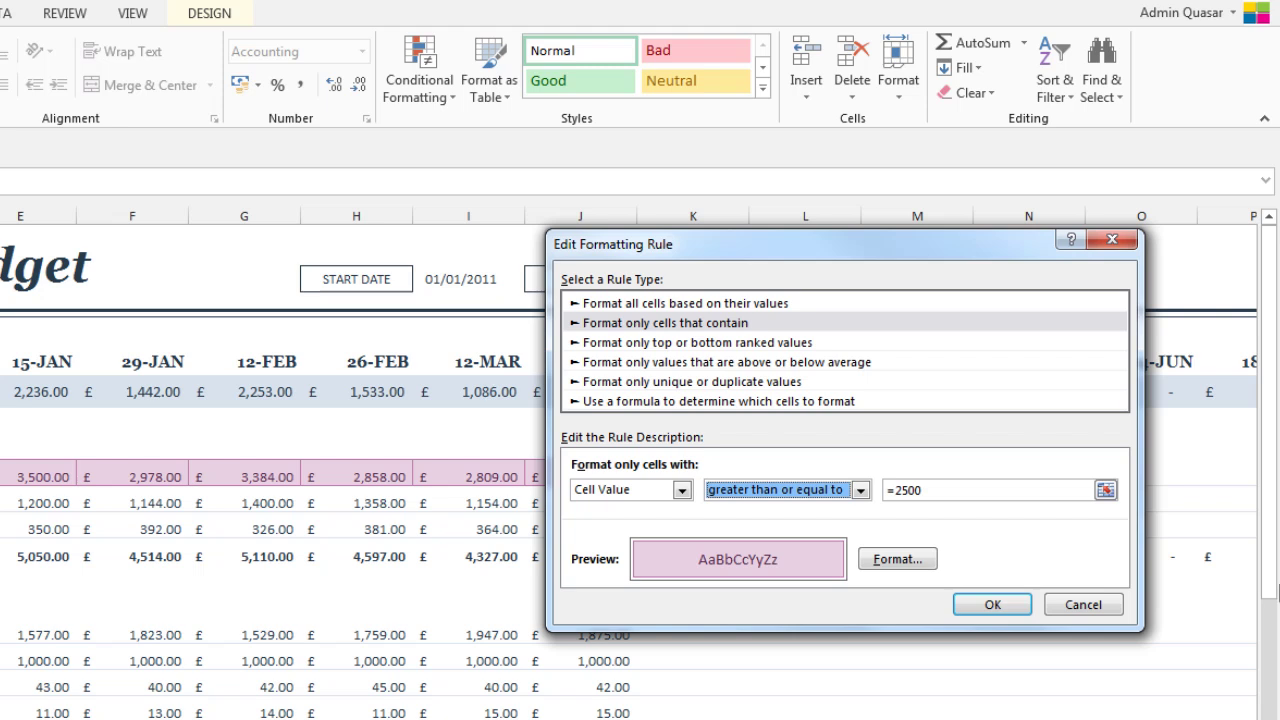
left_click(910, 563)
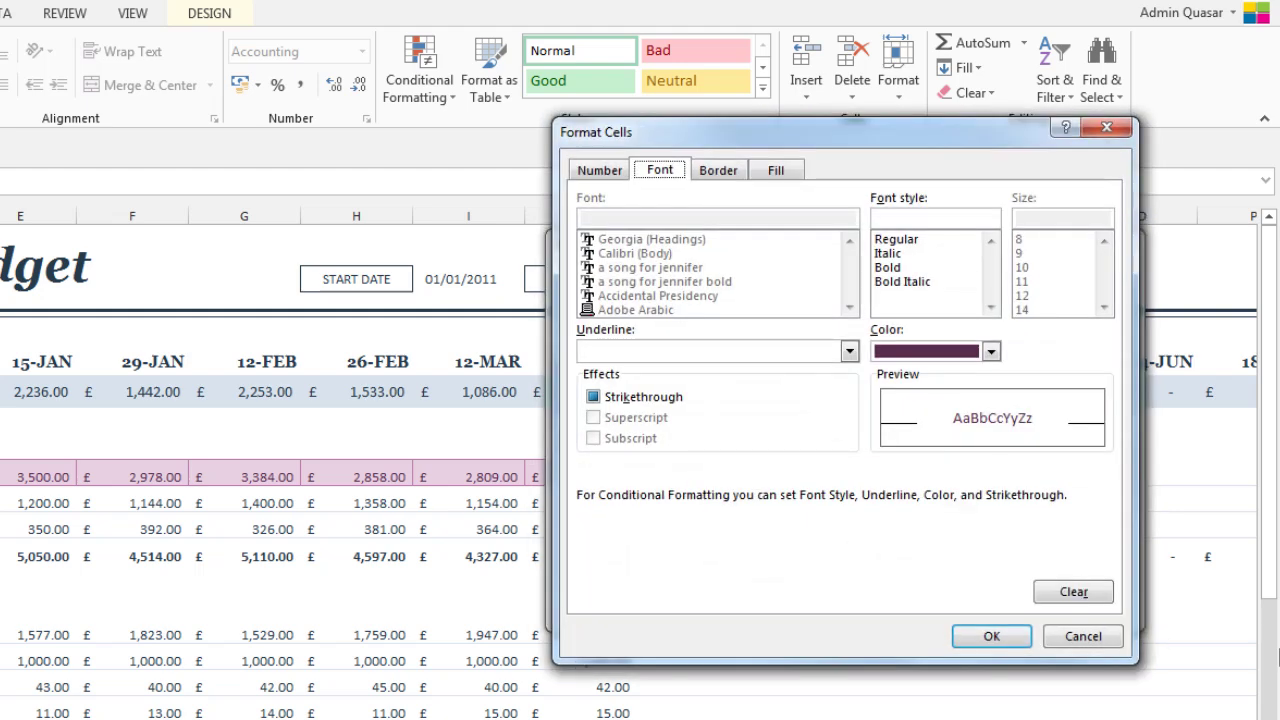
left_click(993, 637)
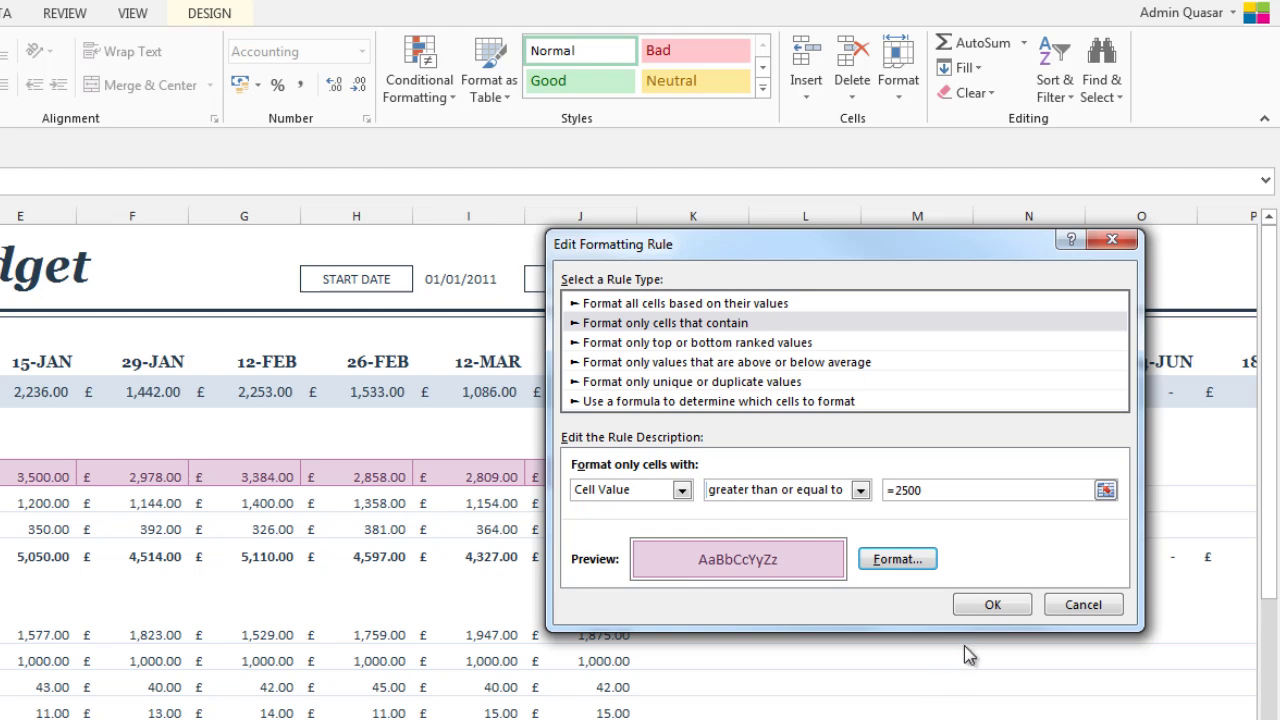
left_click(990, 606)
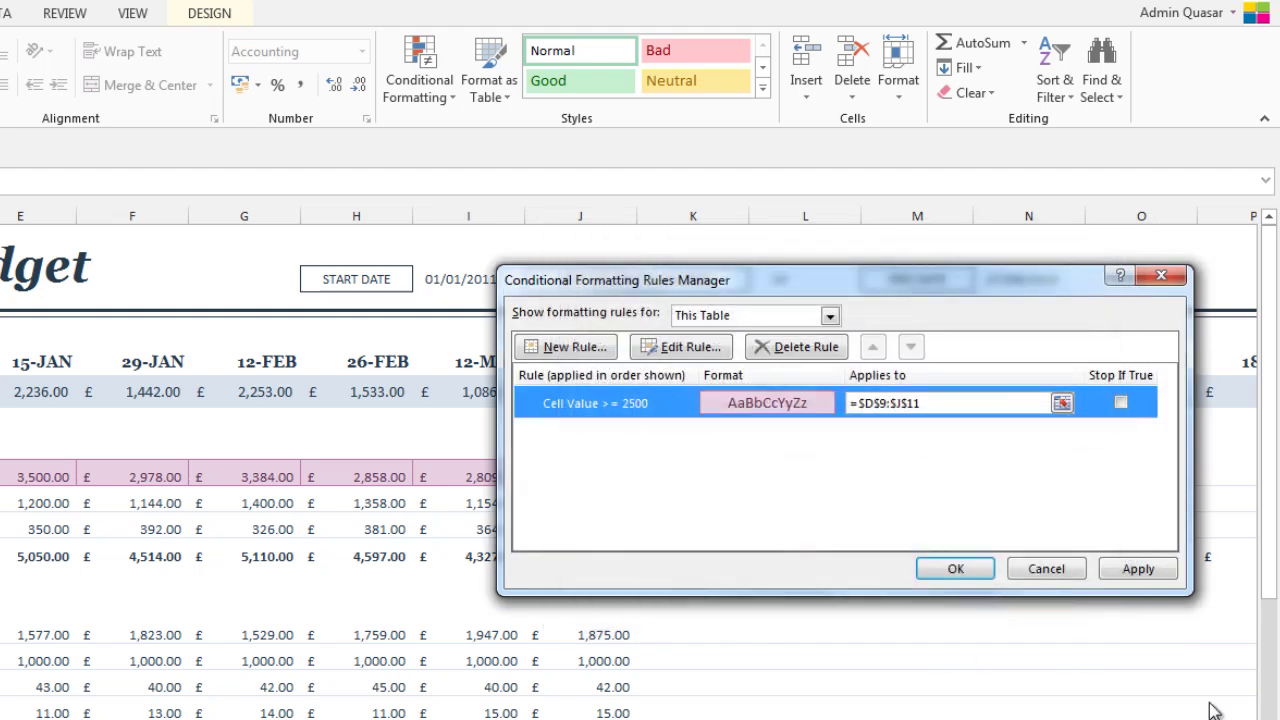